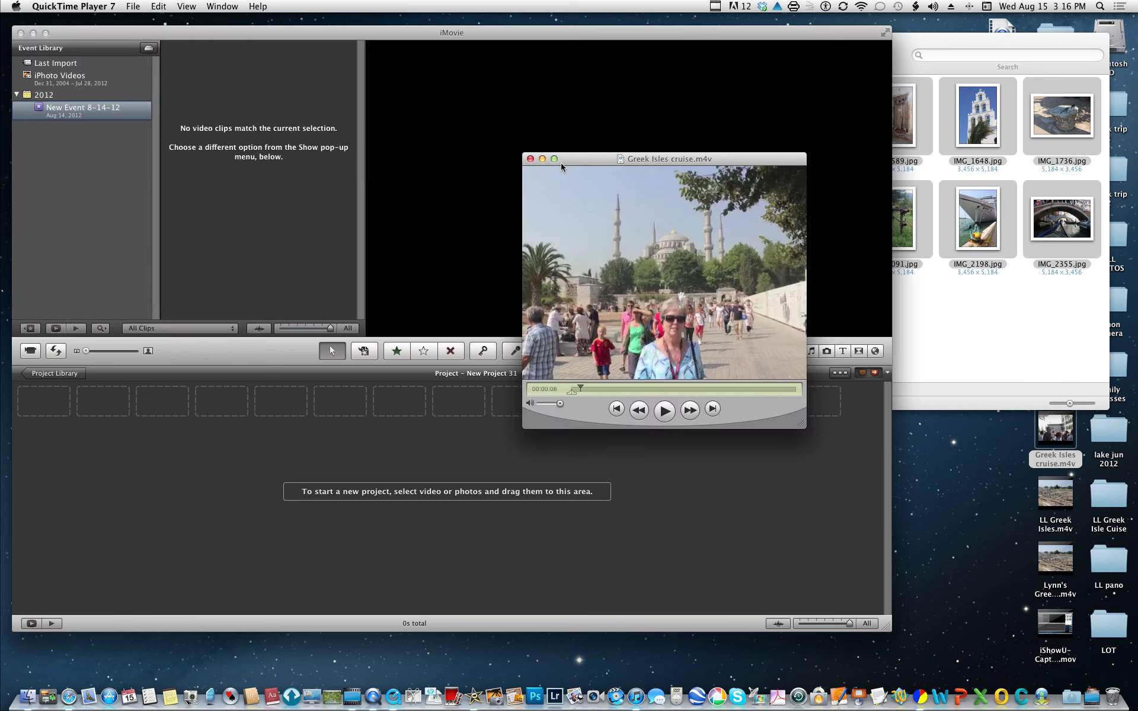
Step: Play the Greek Isles cruise.m4v sample movie and close its player window
{"action": "left_click", "coordinate": [616, 461]}
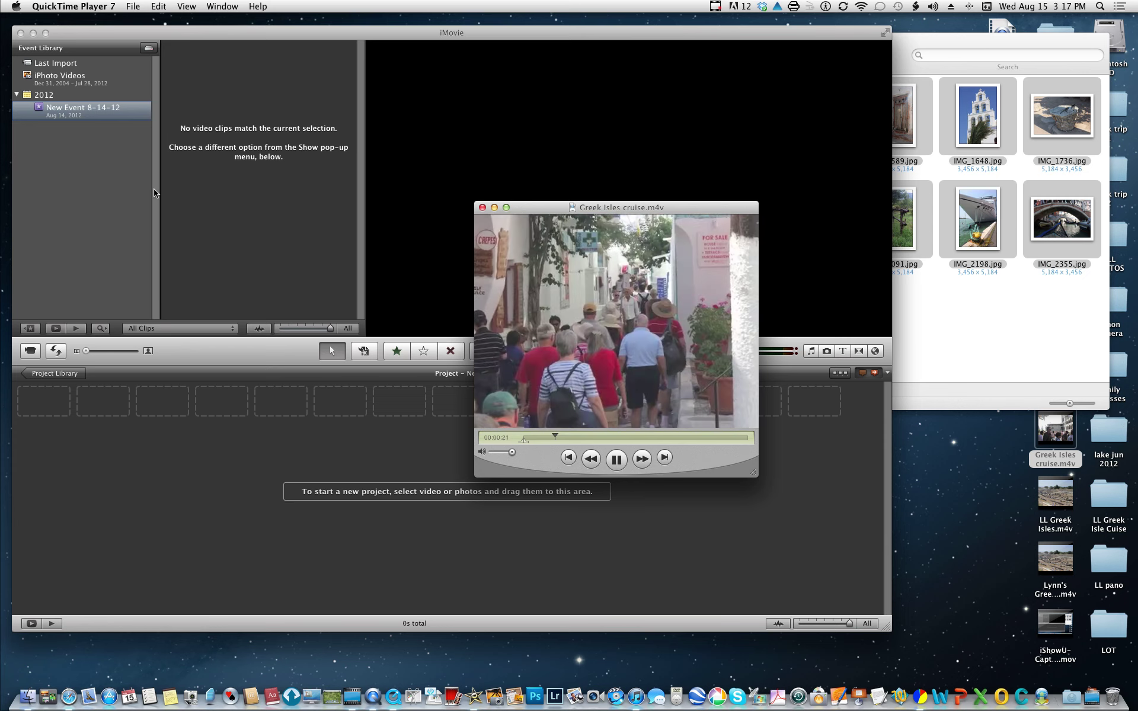
{"action": "left_click", "coordinate": [444, 284]}
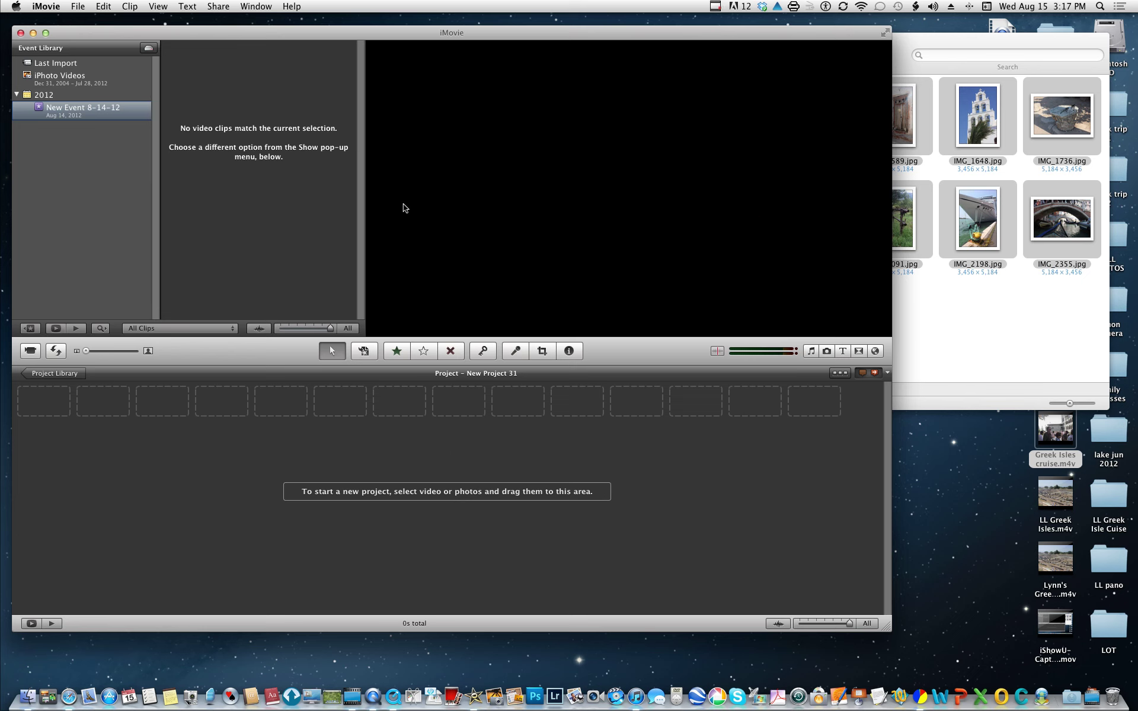
{"action": "key", "text": "super+Tab"}
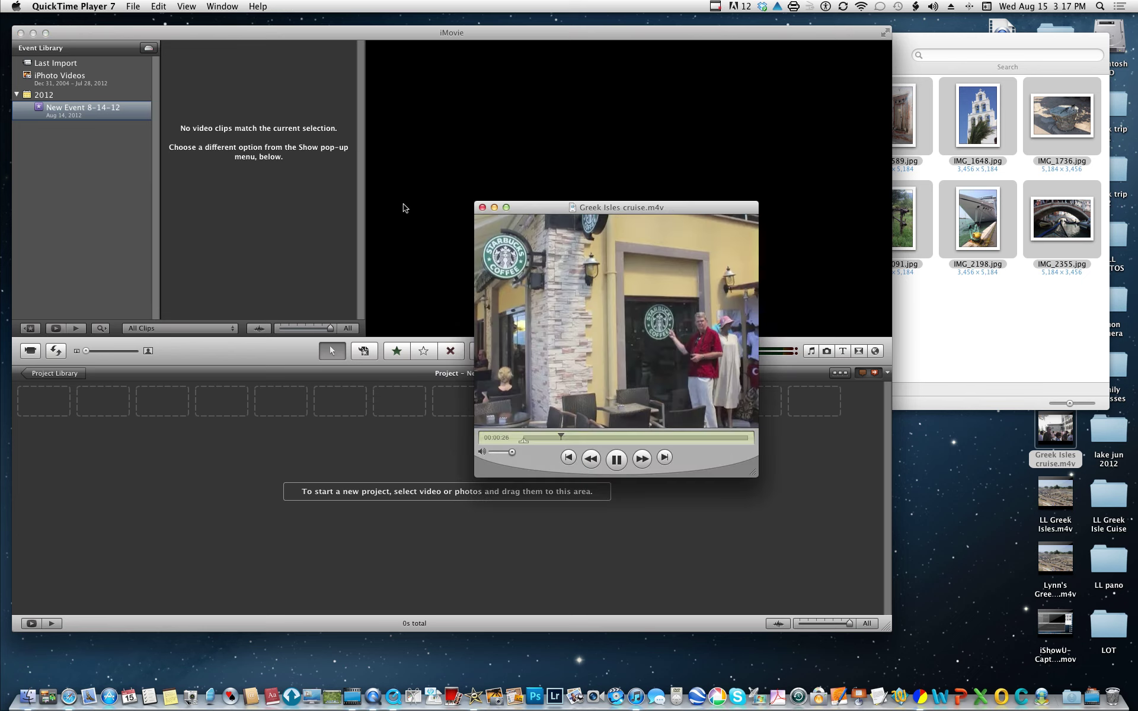
{"action": "left_click", "coordinate": [482, 207]}
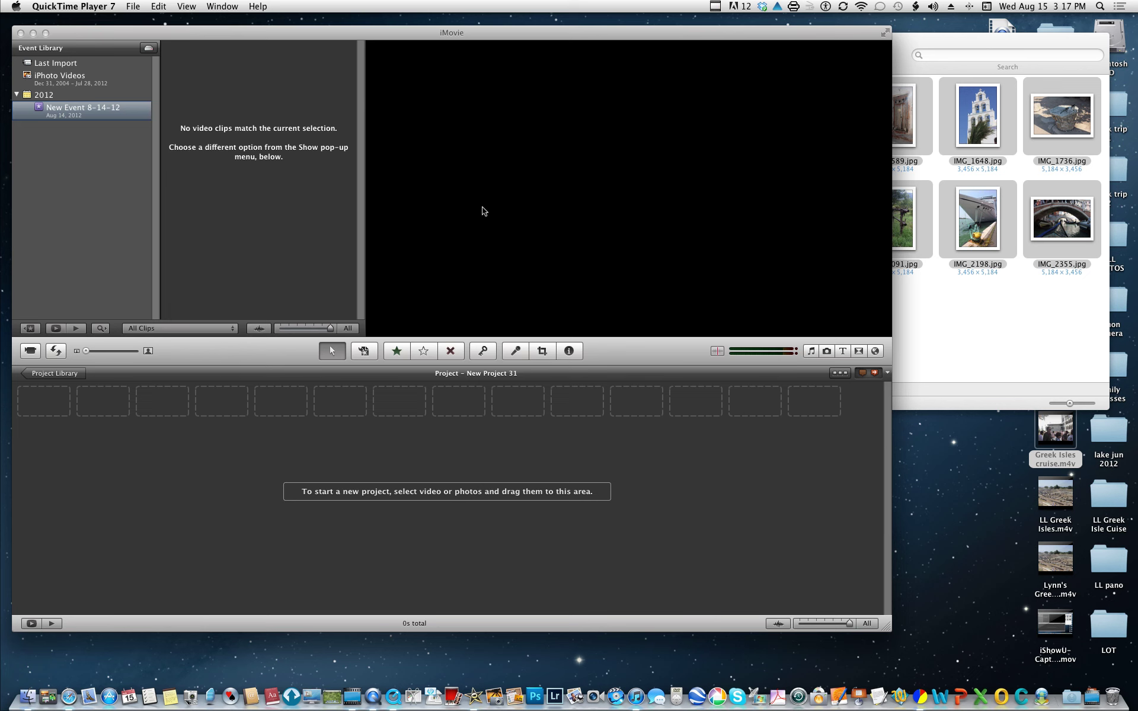
Step: Switch to iMovie and create a new project with no theme and the Standard (4:3) aspect ratio
{"action": "left_click", "coordinate": [959, 322]}
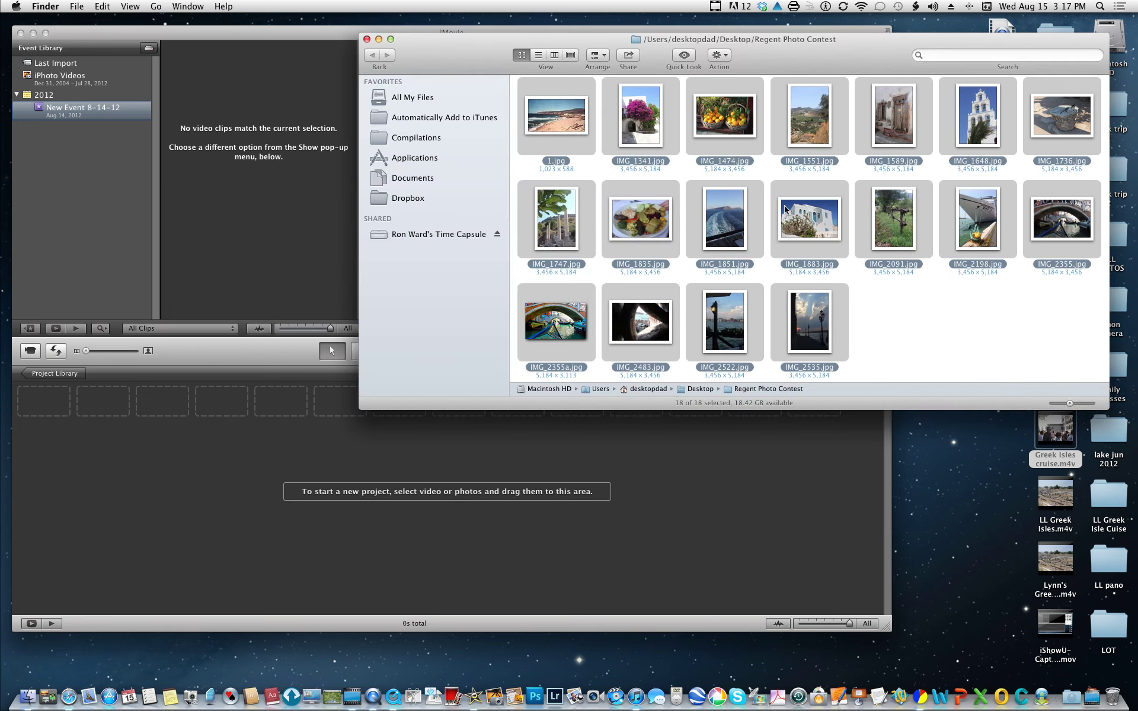
{"action": "left_click", "coordinate": [681, 441]}
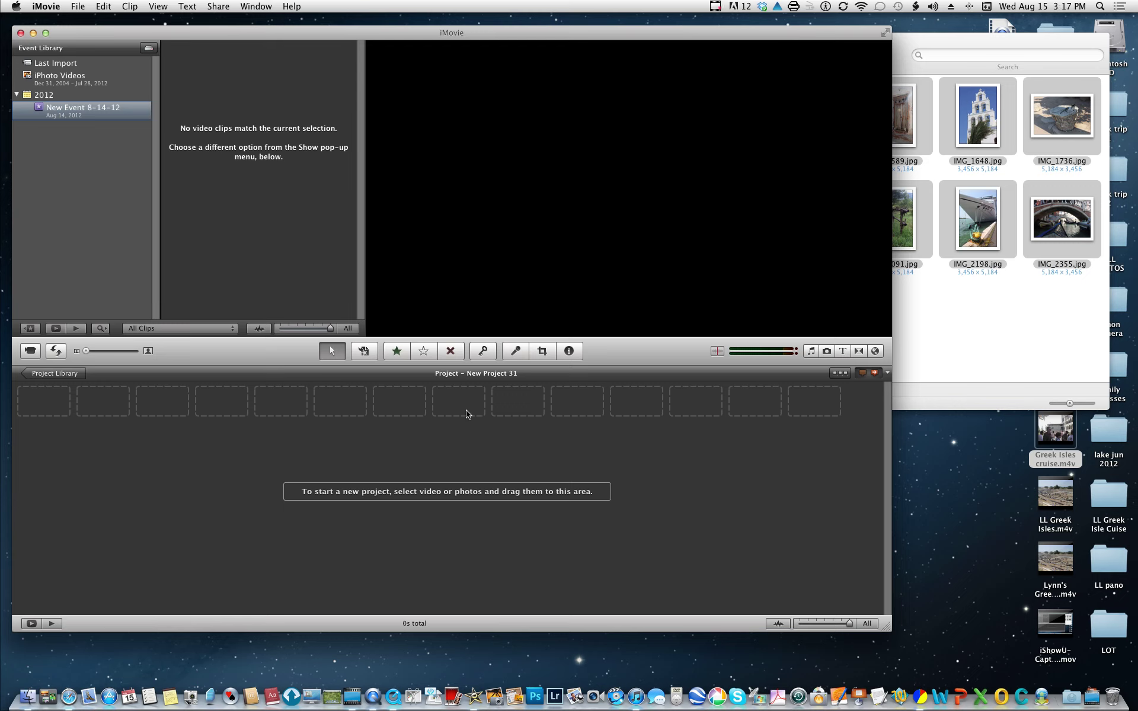
{"action": "left_click", "coordinate": [78, 6]}
{"action": "left_click", "coordinate": [85, 21]}
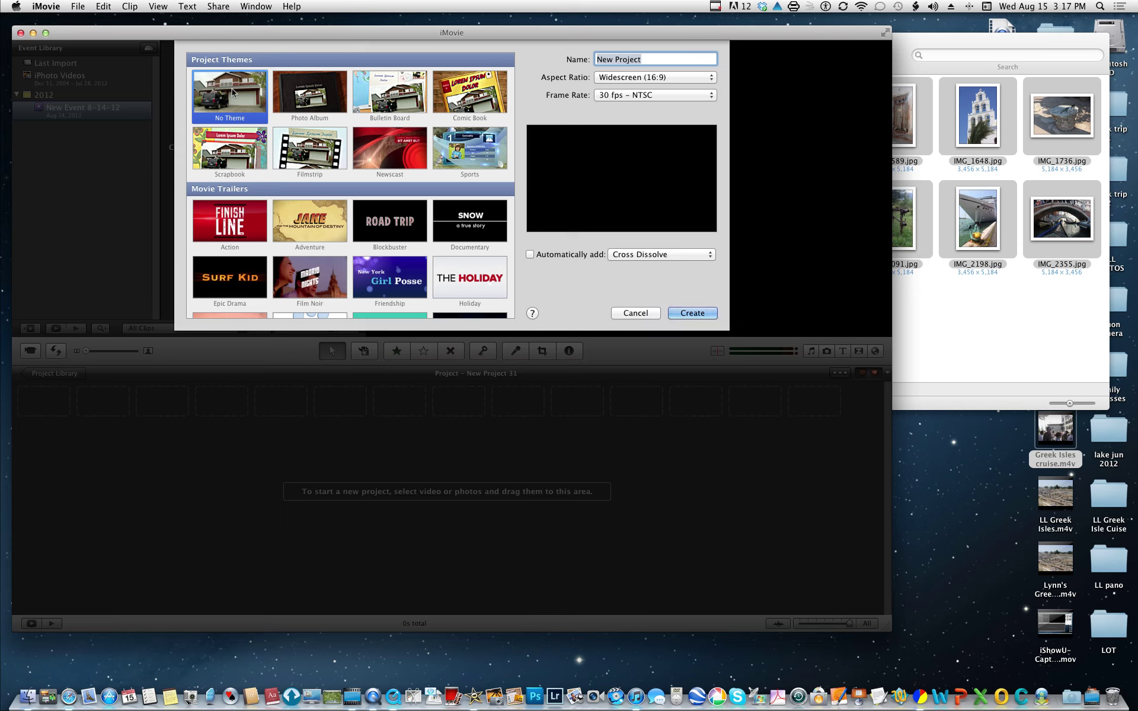
{"action": "left_click", "coordinate": [639, 78]}
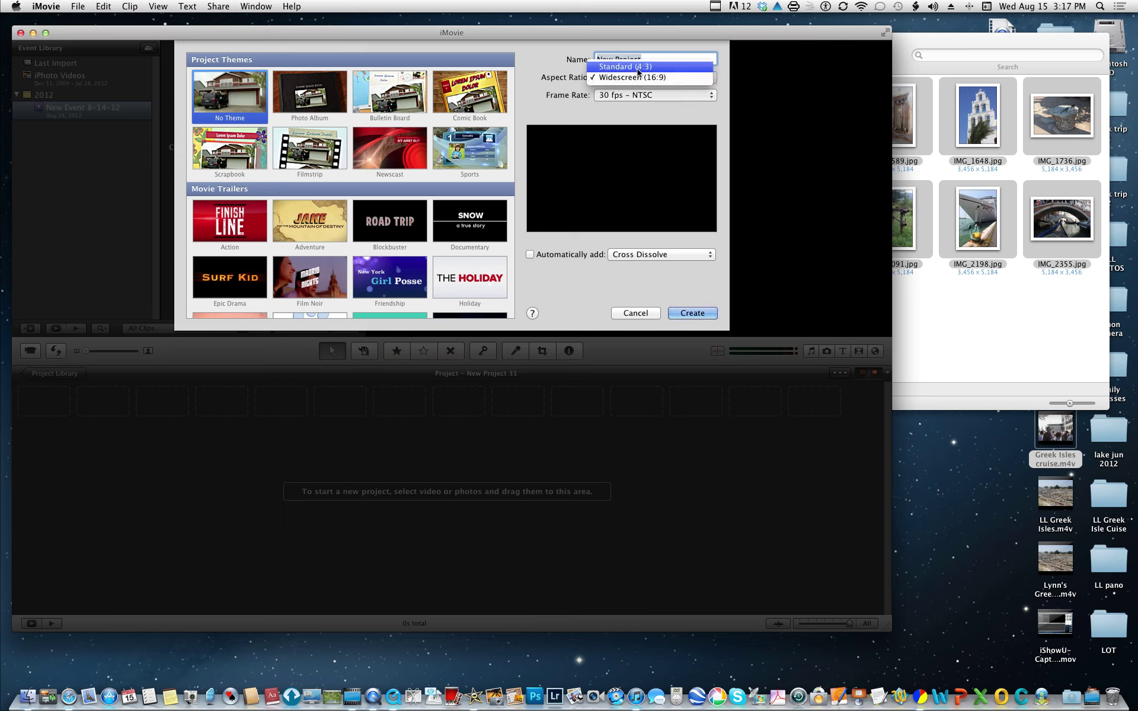
{"action": "left_click", "coordinate": [638, 68]}
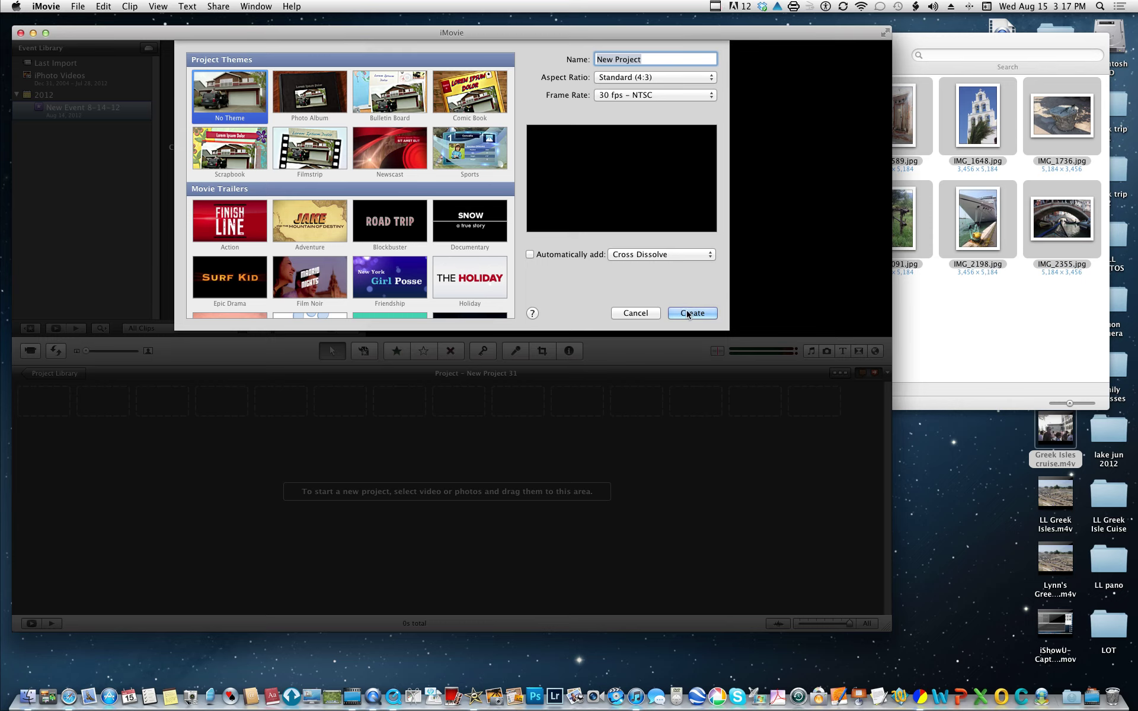
{"action": "left_click", "coordinate": [691, 312]}
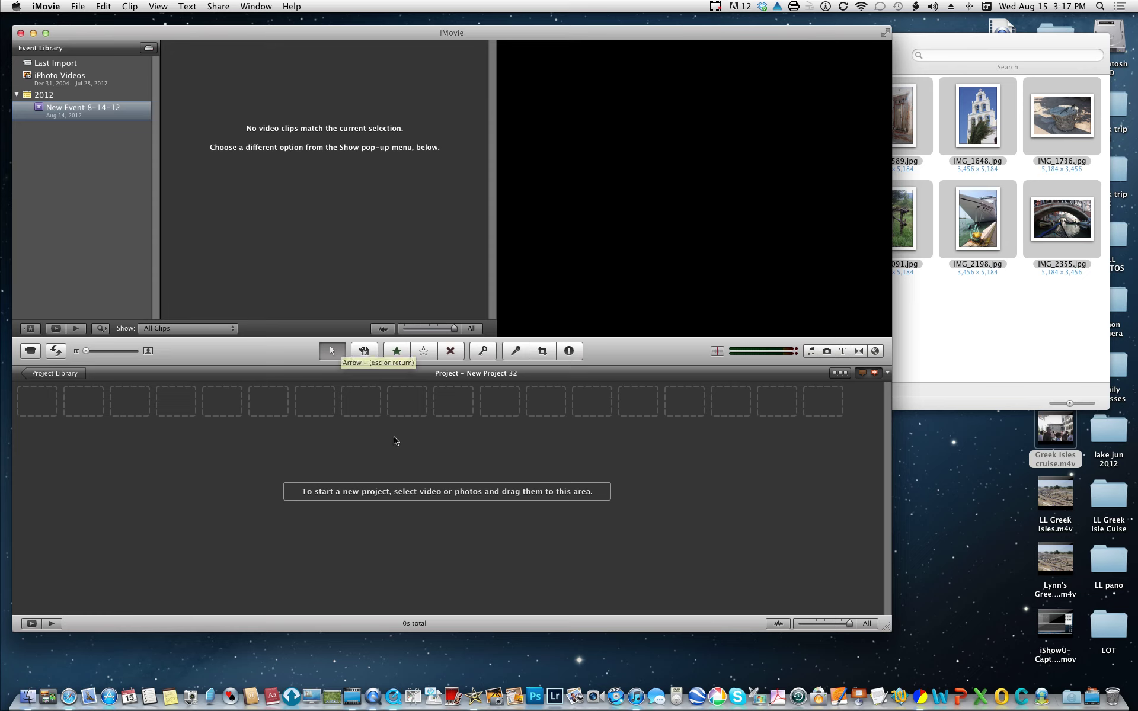
Step: Select all the photos in the Regent Photo Contest folder and add them to the empty iMovie project
{"action": "left_click", "coordinate": [907, 315]}
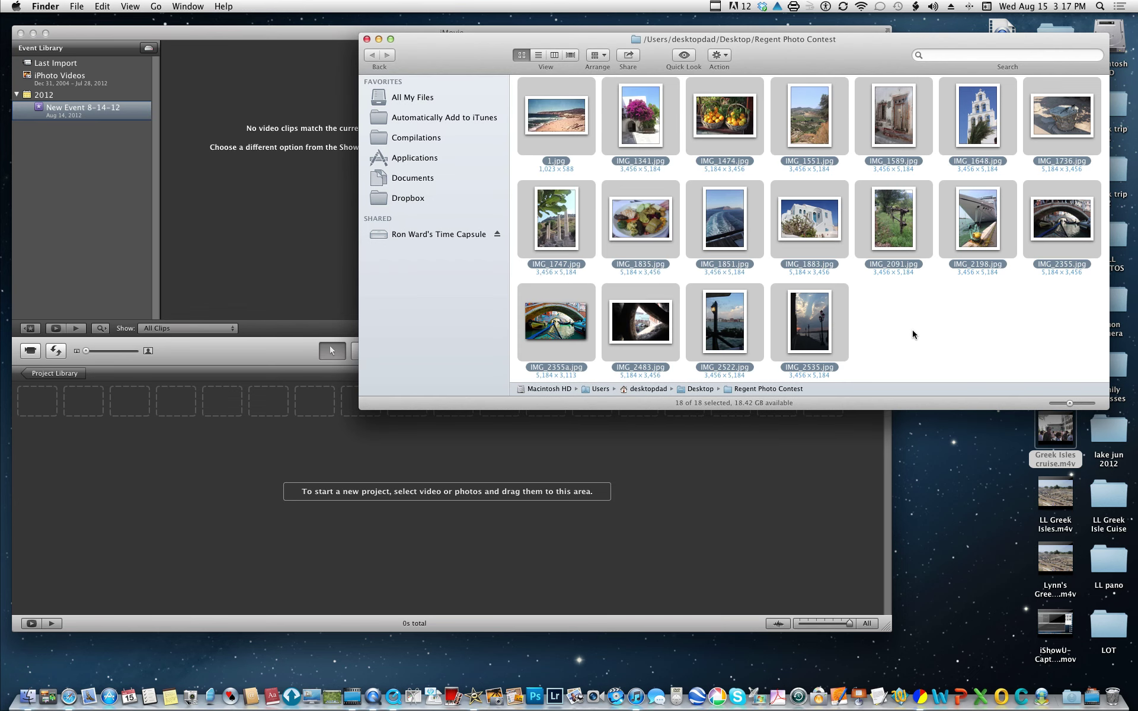
{"action": "left_click", "coordinate": [913, 334]}
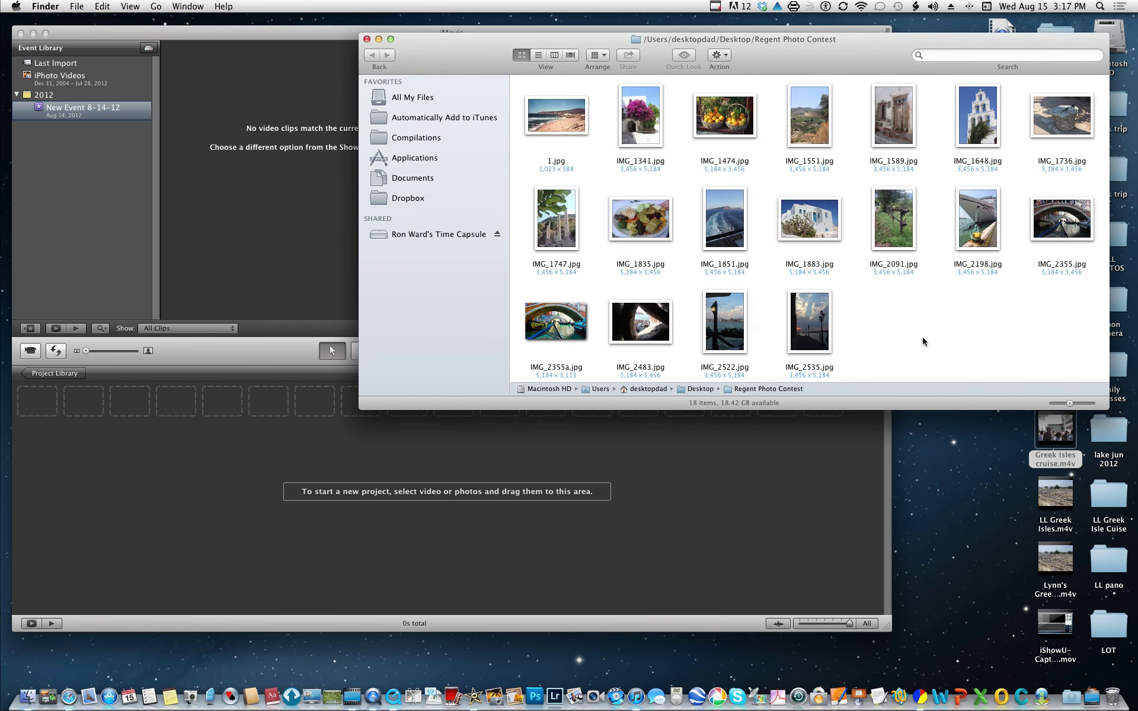
{"action": "key", "text": "cmd+a"}
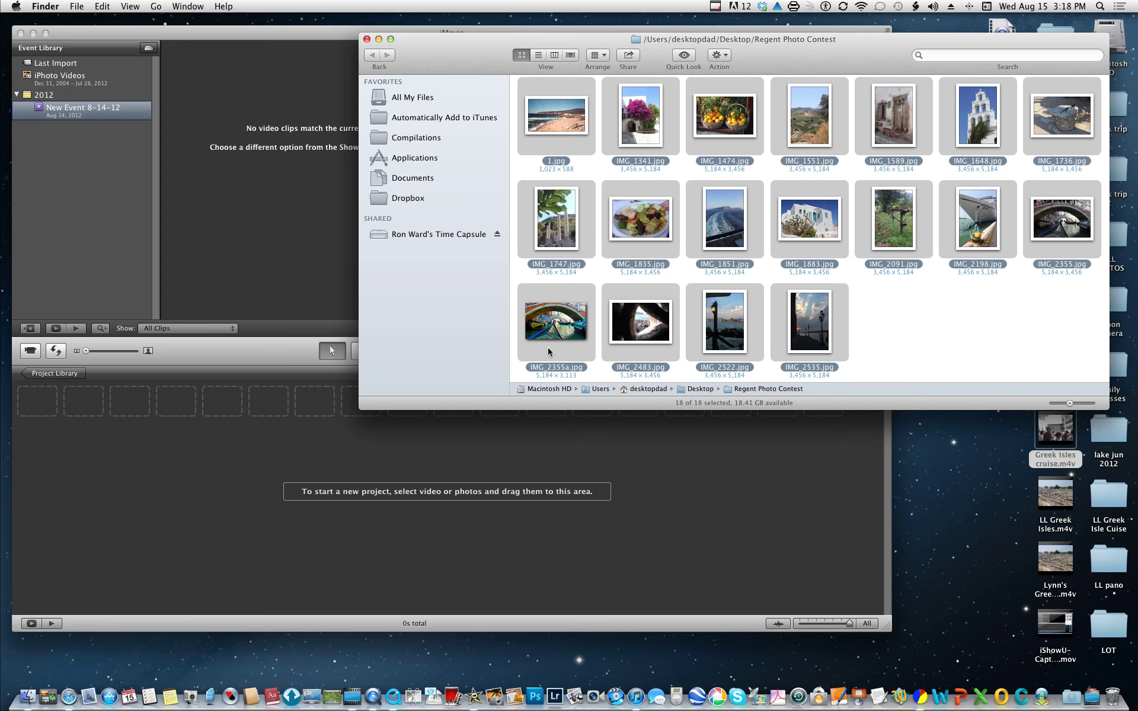
{"action": "left_click_drag", "start_coordinate": [548, 352], "coordinate": [350, 433]}
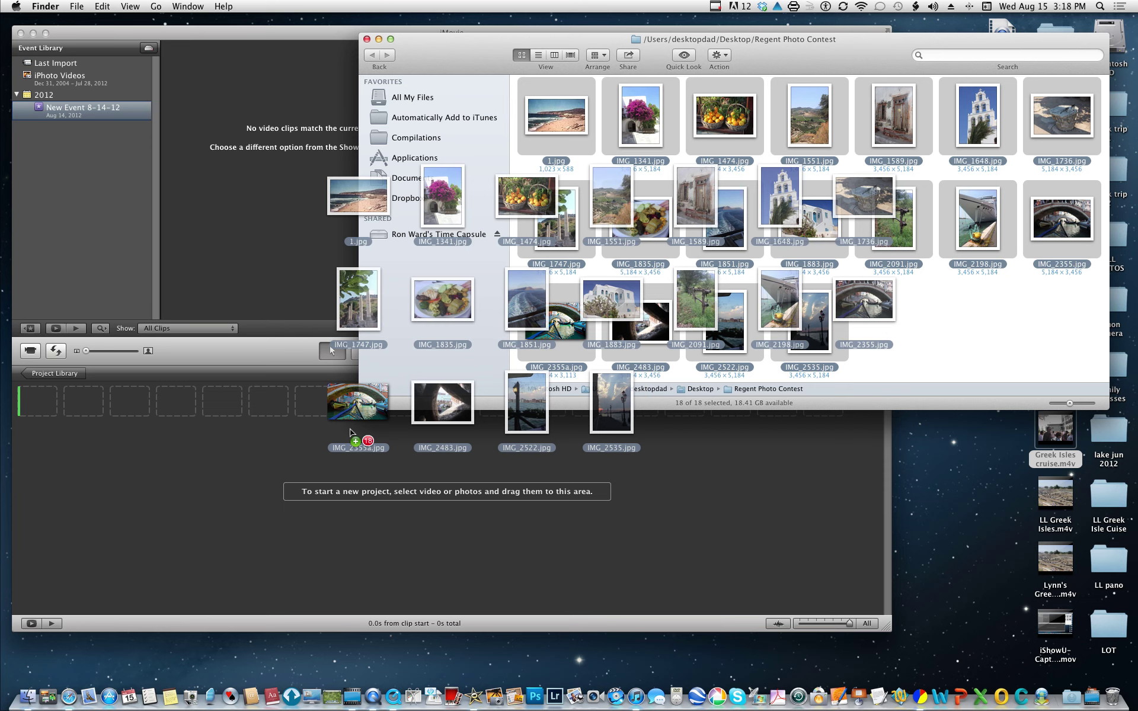
{"action": "left_click_drag", "start_coordinate": [350, 433], "coordinate": [350, 433]}
{"action": "left_click_drag", "start_coordinate": [104, 462], "coordinate": [58, 403]}
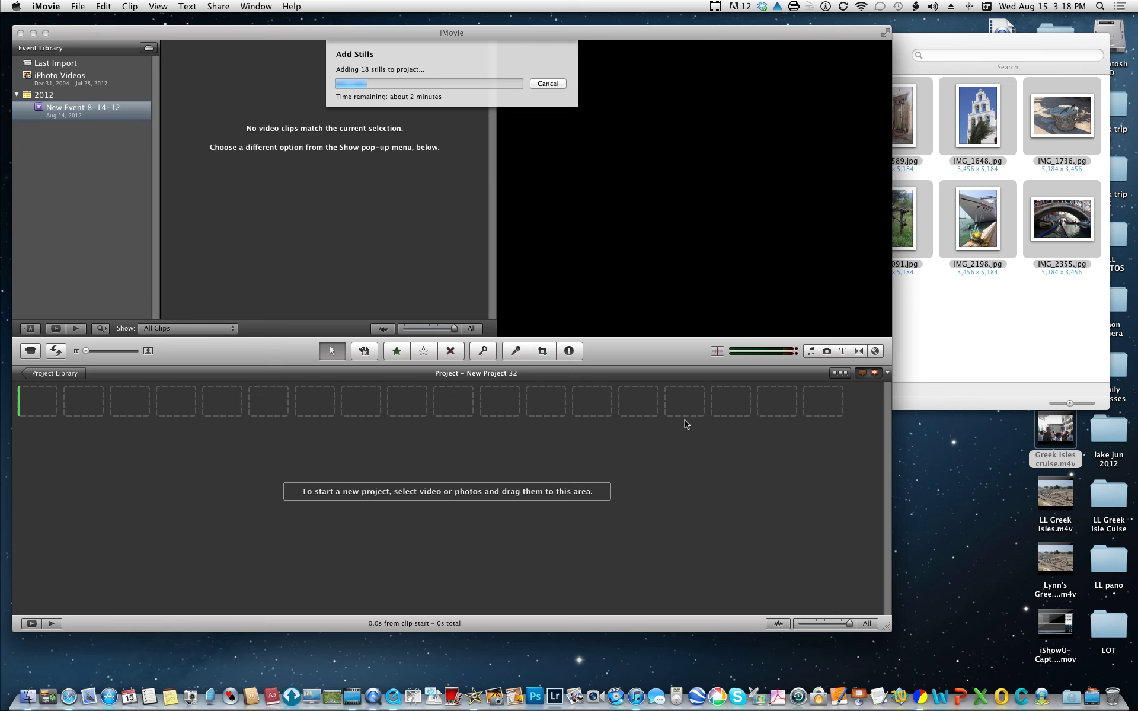
{"action": "key", "text": "super+Tab"}
{"action": "key", "text": "super+Tab"}
{"action": "key", "text": "super+Tab"}
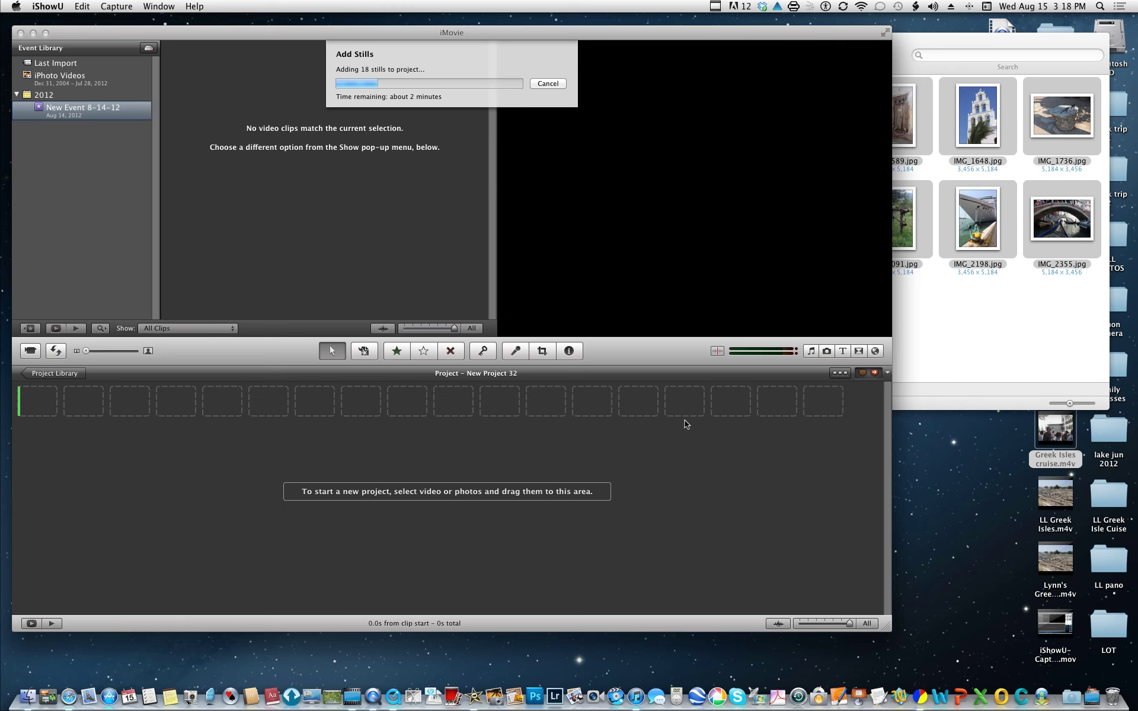
{"action": "left_click", "coordinate": [117, 7]}
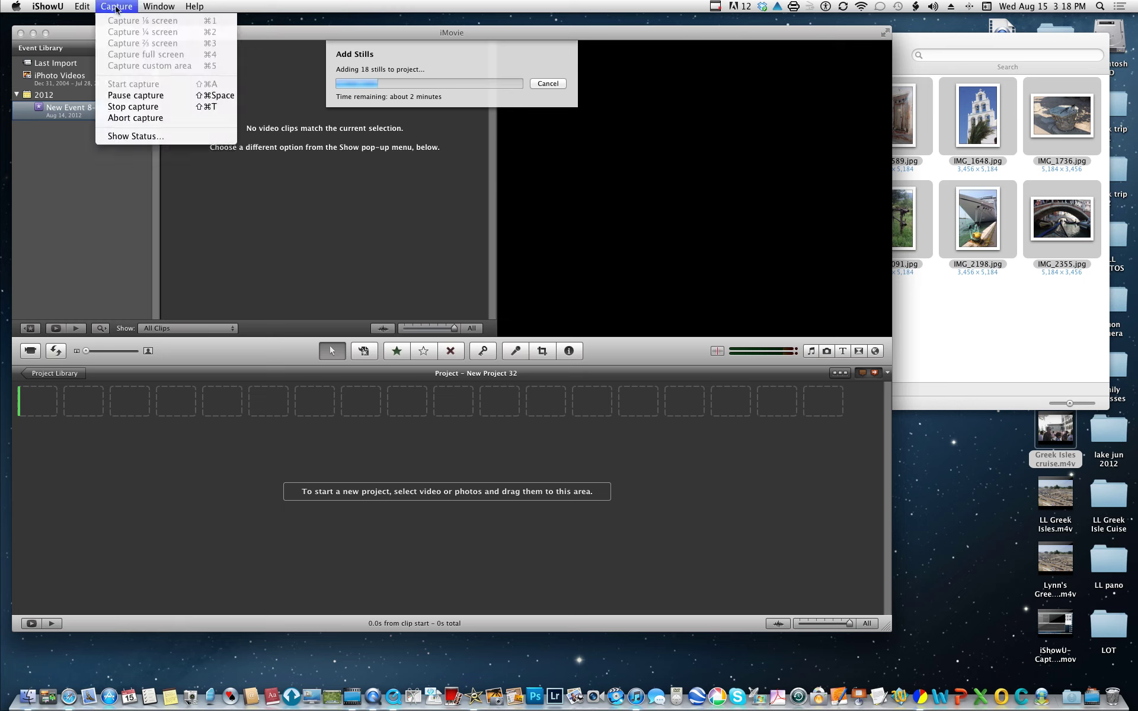
{"action": "left_click", "coordinate": [138, 96]}
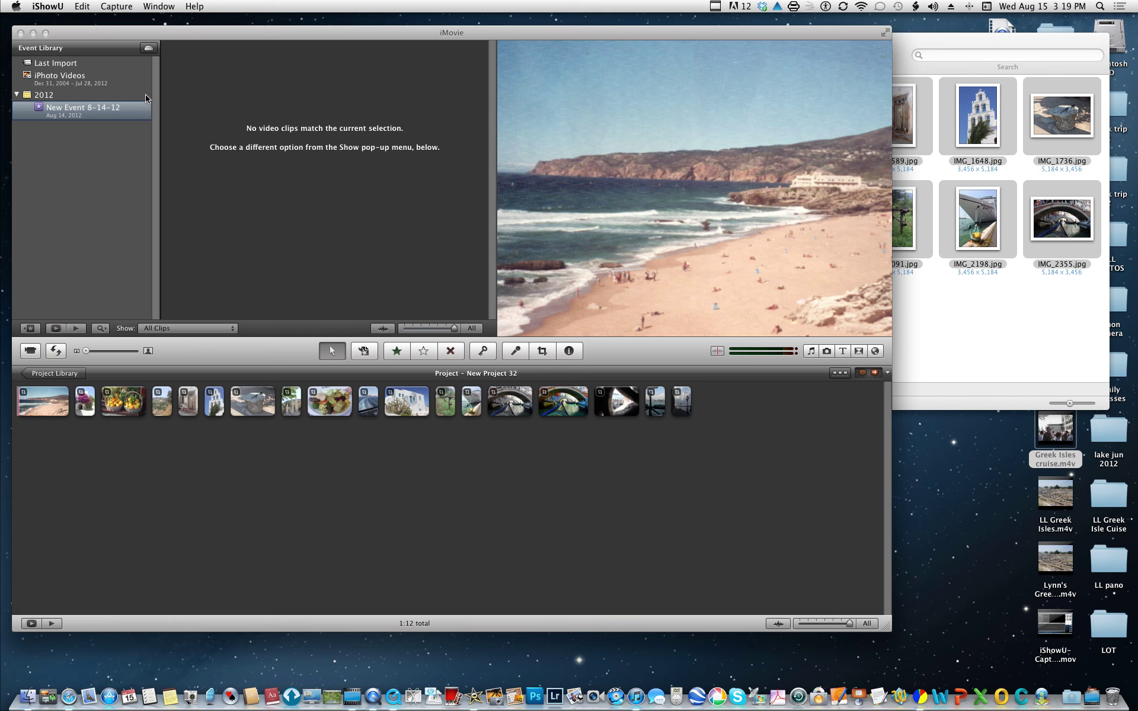
Step: Set the project's photo duration to 1.0 s for all photos, keep Ken Burns as initial photo placement, and preview the slideshow
{"action": "left_click", "coordinate": [146, 98]}
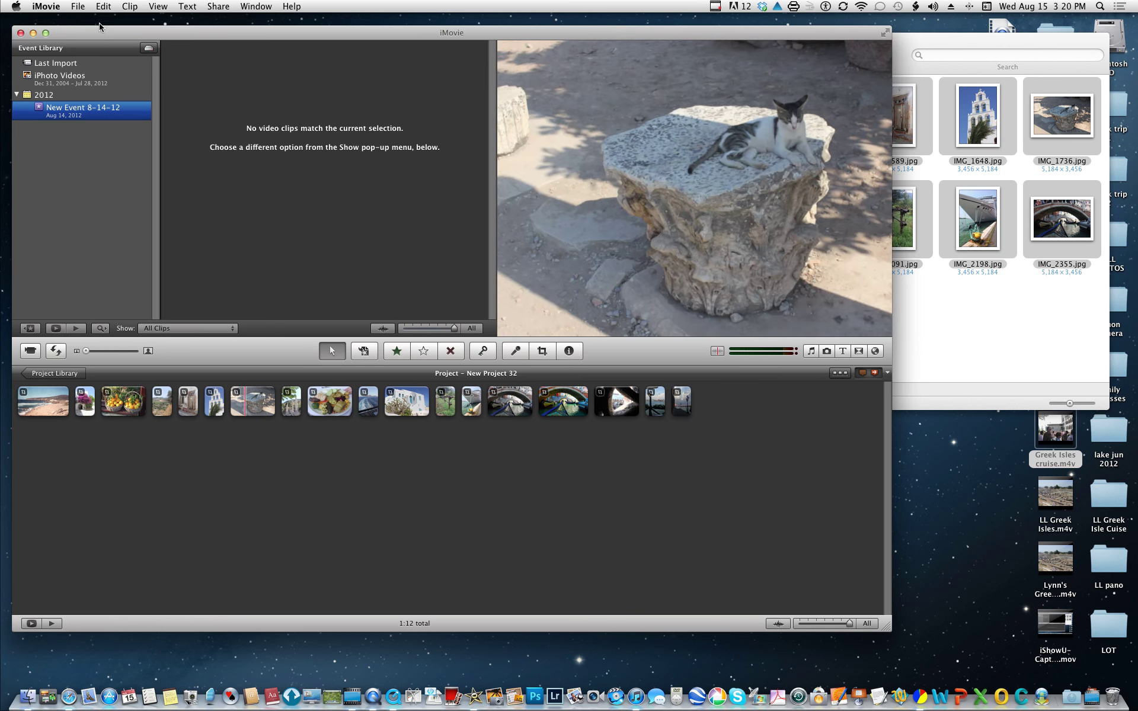
{"action": "left_click", "coordinate": [83, 8]}
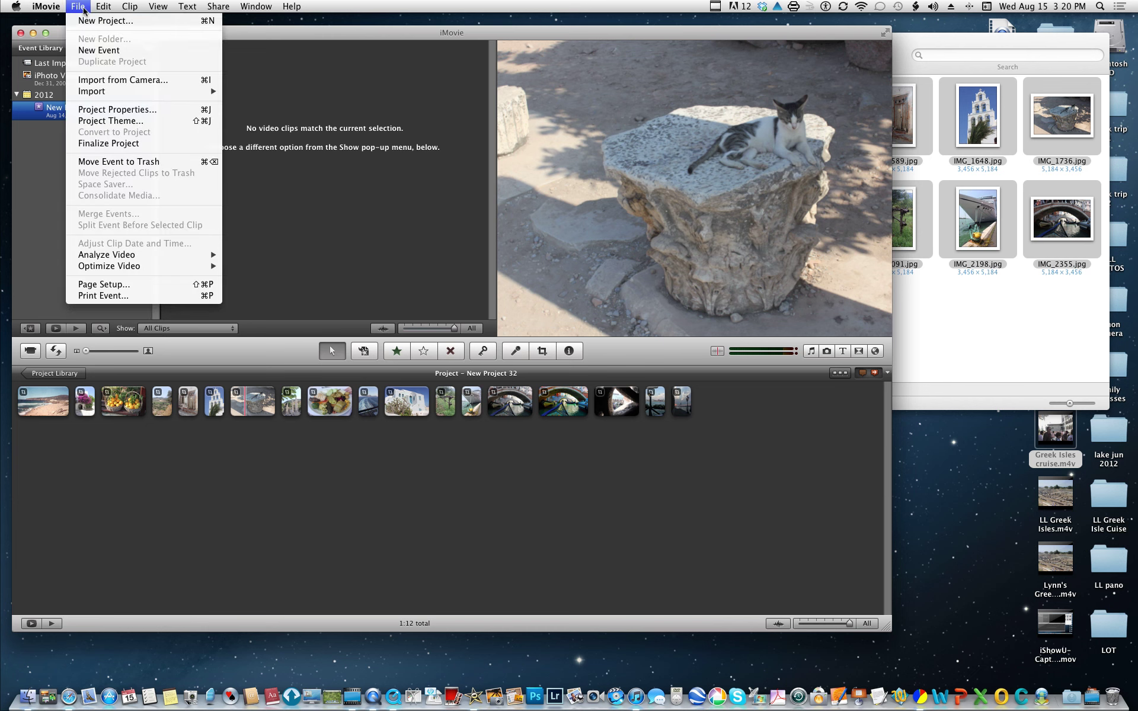
{"action": "mouse_move", "coordinate": [131, 10]}
{"action": "left_click", "coordinate": [102, 112]}
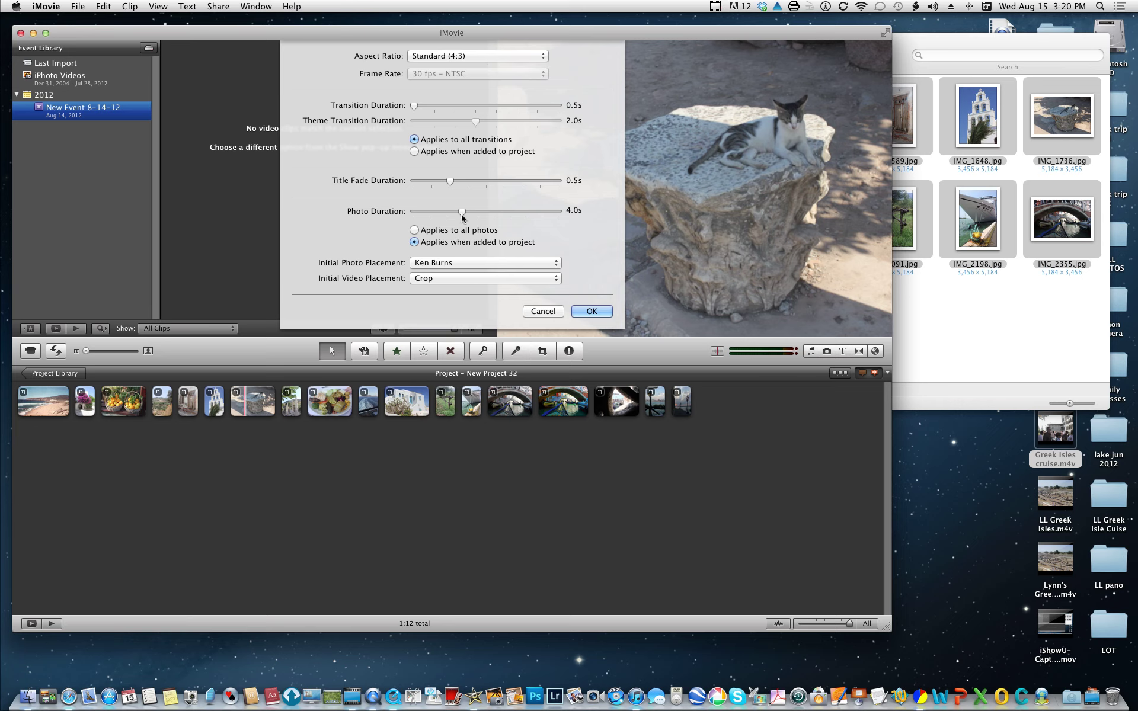
{"action": "left_click_drag", "start_coordinate": [462, 213], "coordinate": [413, 213]}
{"action": "left_click", "coordinate": [414, 231]}
{"action": "left_click", "coordinate": [454, 267]}
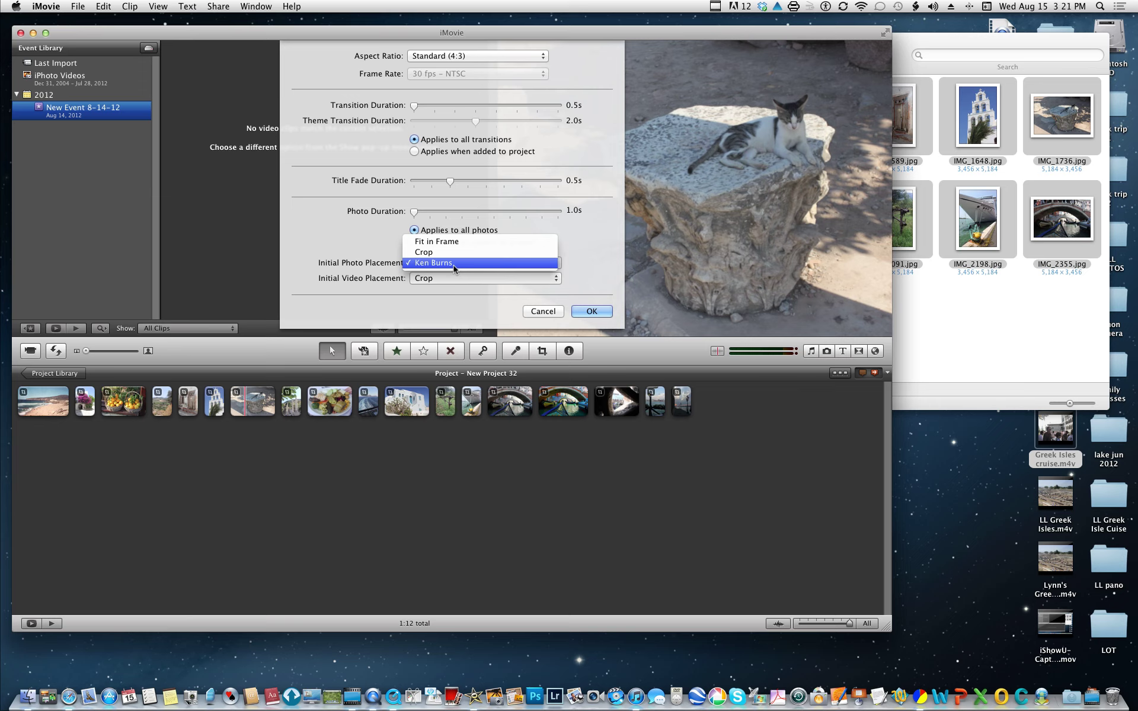
{"action": "left_click", "coordinate": [455, 268]}
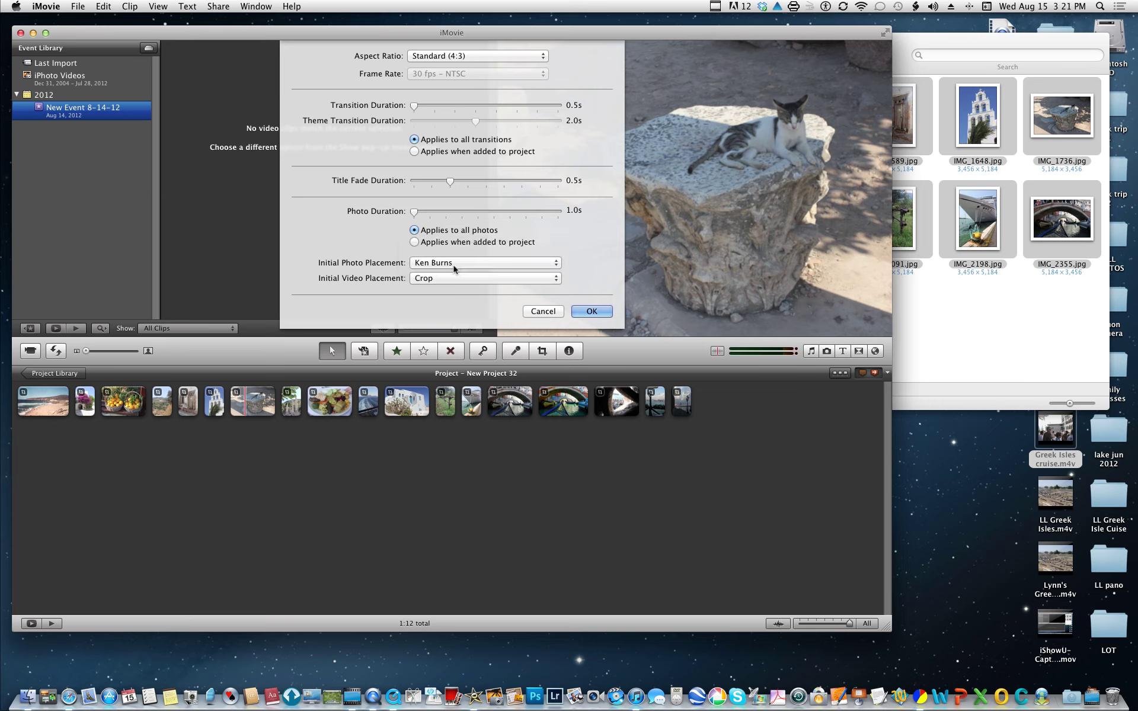
{"action": "left_click", "coordinate": [592, 312]}
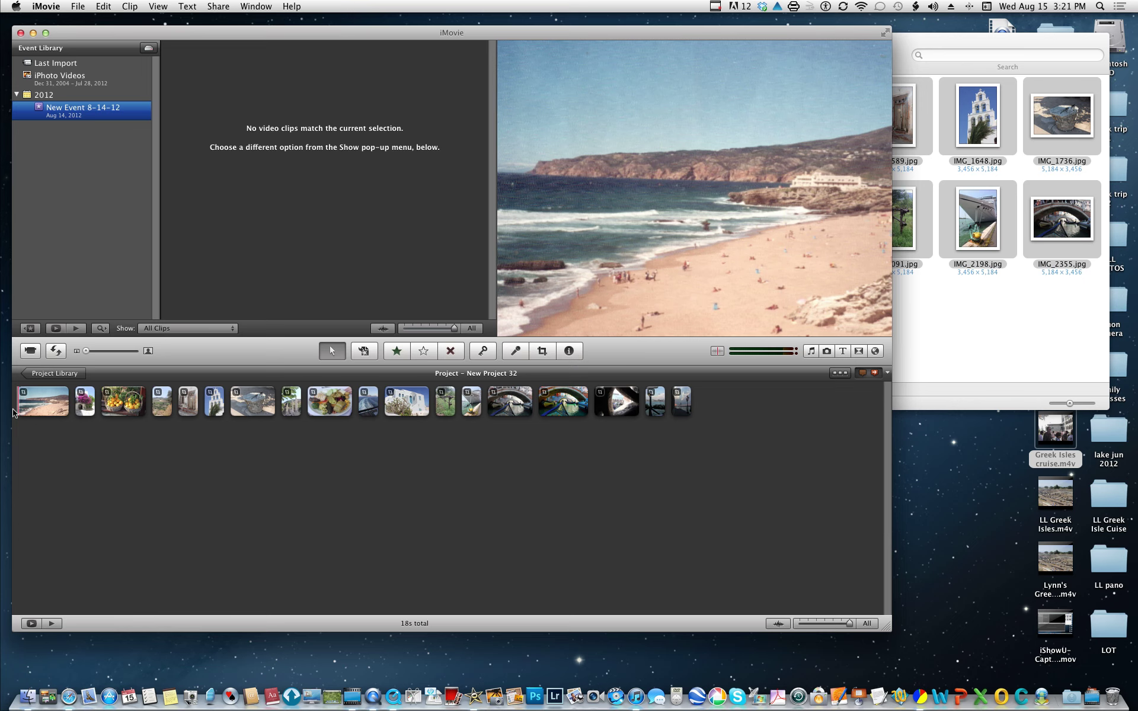
{"action": "key", "text": "space"}
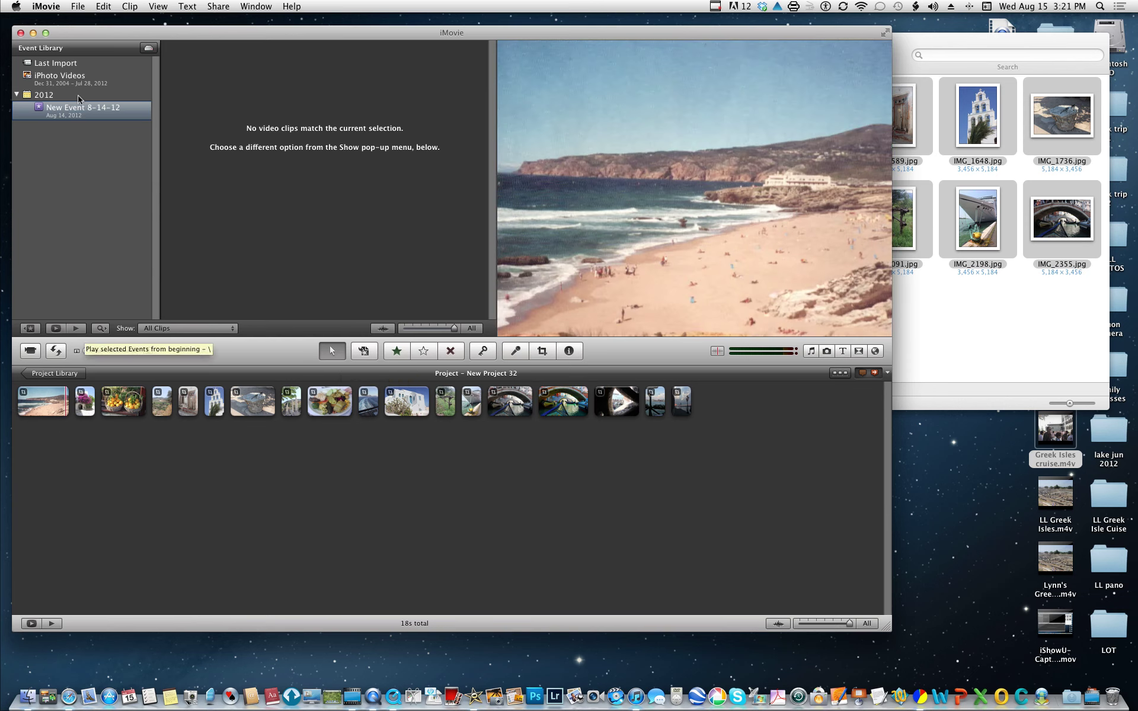
Step: Export the project as TEST.m4v to the Desktop at the Mobile size of 480x360
{"action": "left_click", "coordinate": [222, 7]}
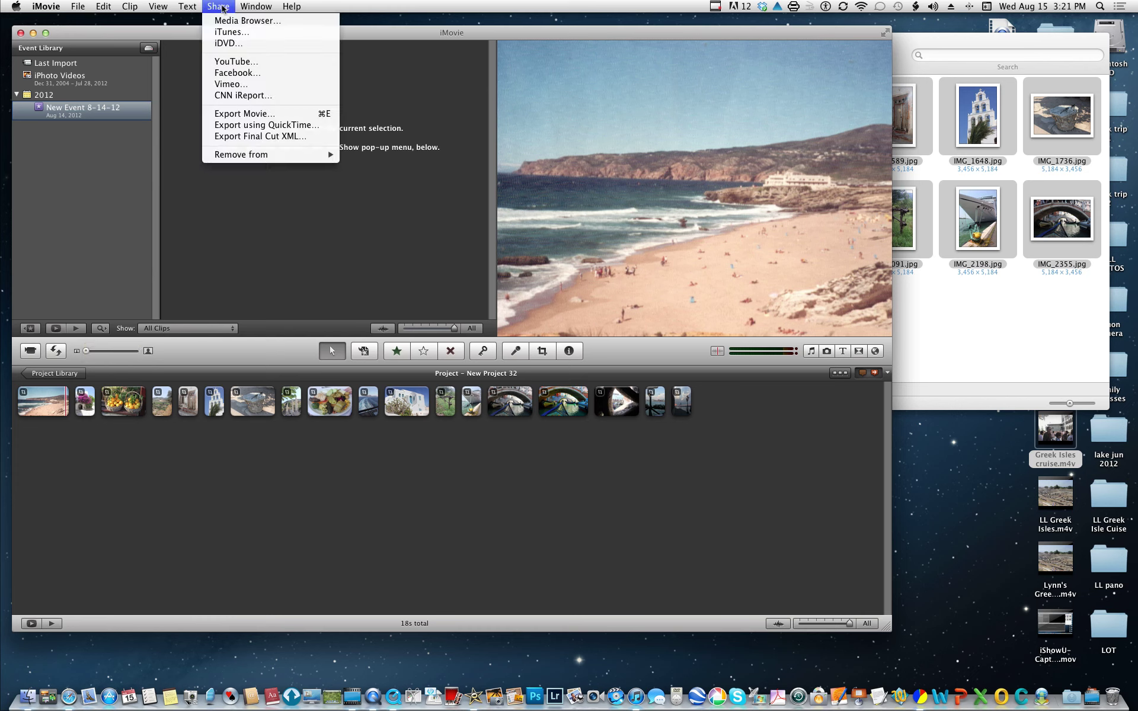
{"action": "left_click", "coordinate": [240, 114]}
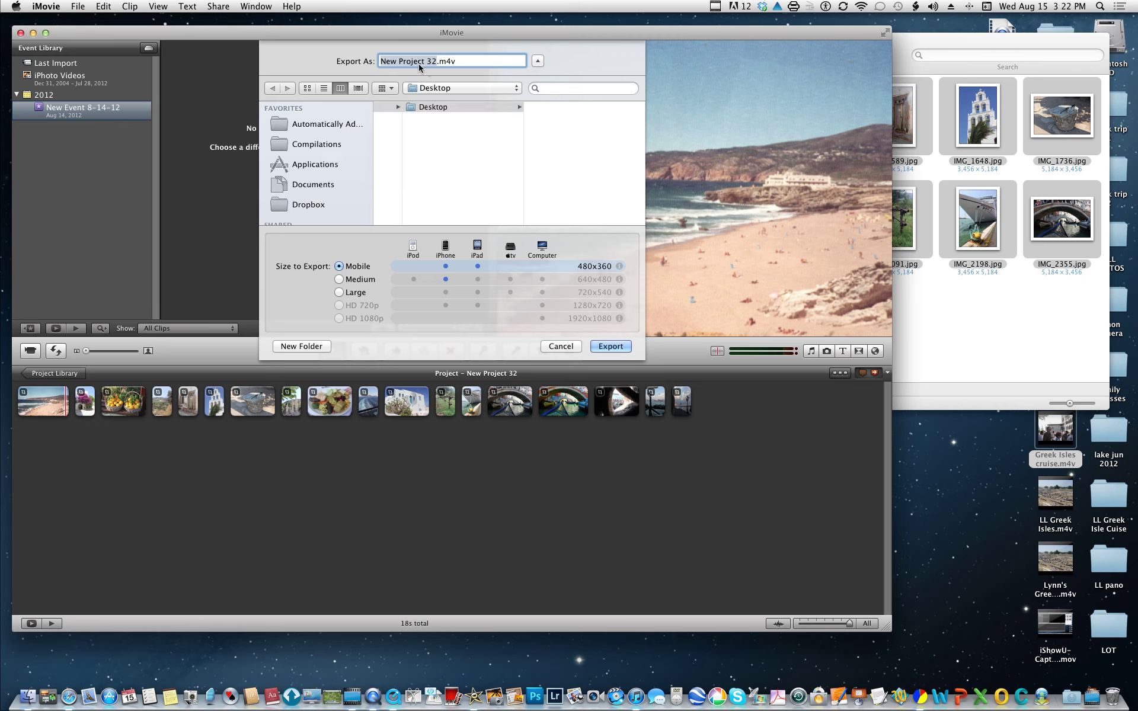
{"action": "type", "text": "TEST"}
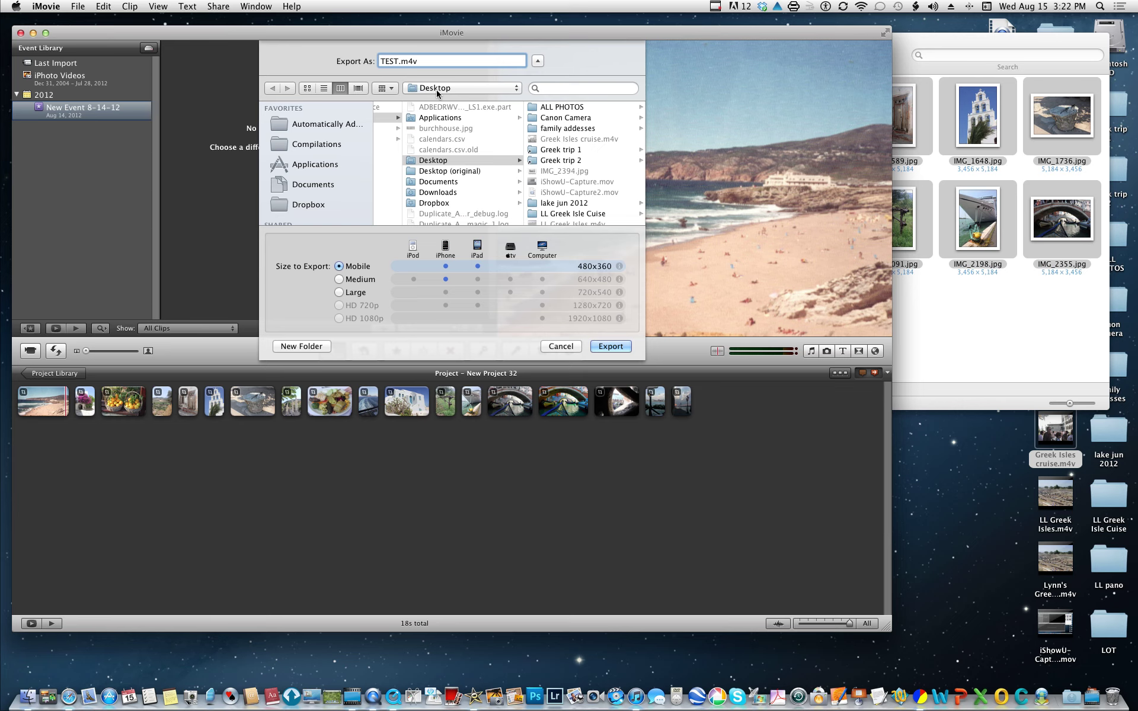
{"action": "left_click", "coordinate": [617, 347]}
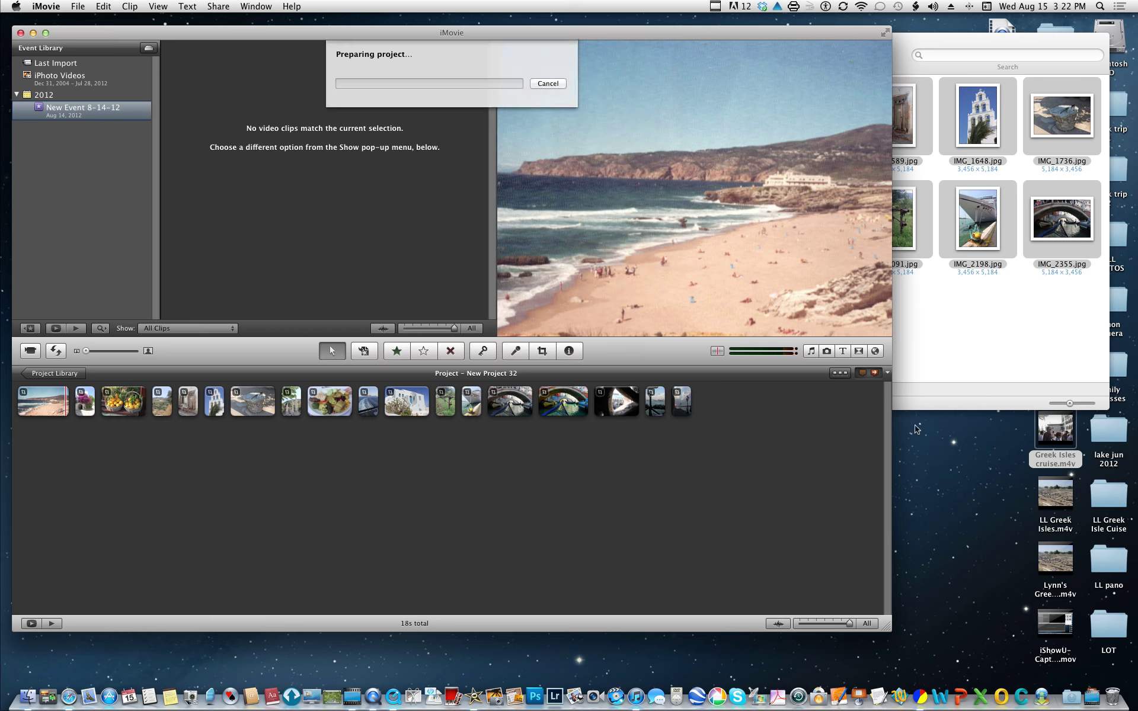
Step: Close the Regent Photo Contest folder window to uncover the desktop files
{"action": "left_click", "coordinate": [937, 42]}
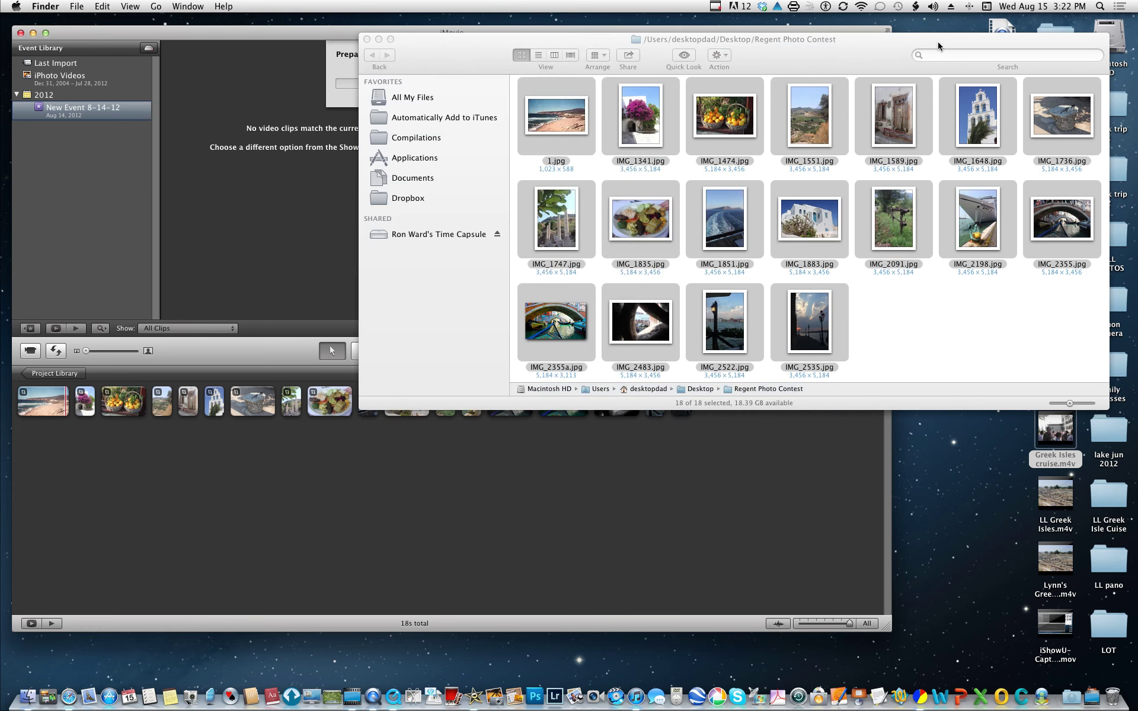
{"action": "left_click", "coordinate": [366, 40]}
{"action": "left_click", "coordinate": [905, 264]}
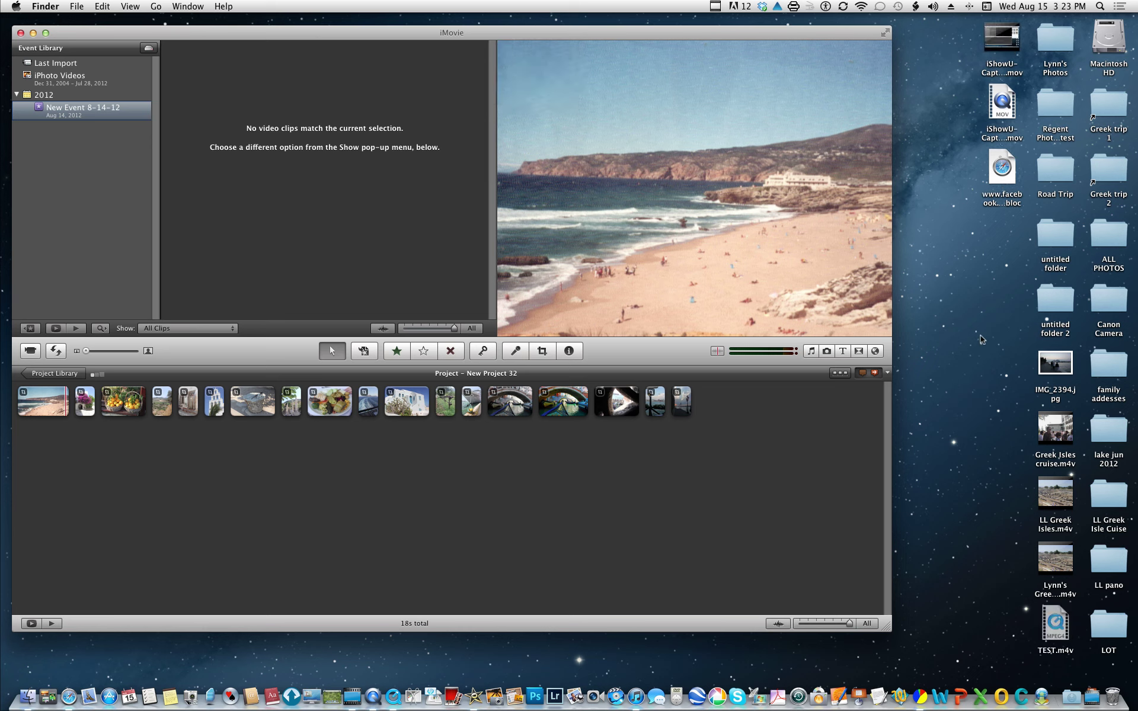
Step: Play the exported TEST.m4v from the desktop, moving its player over the iMovie window, and close it
{"action": "left_click", "coordinate": [1061, 631]}
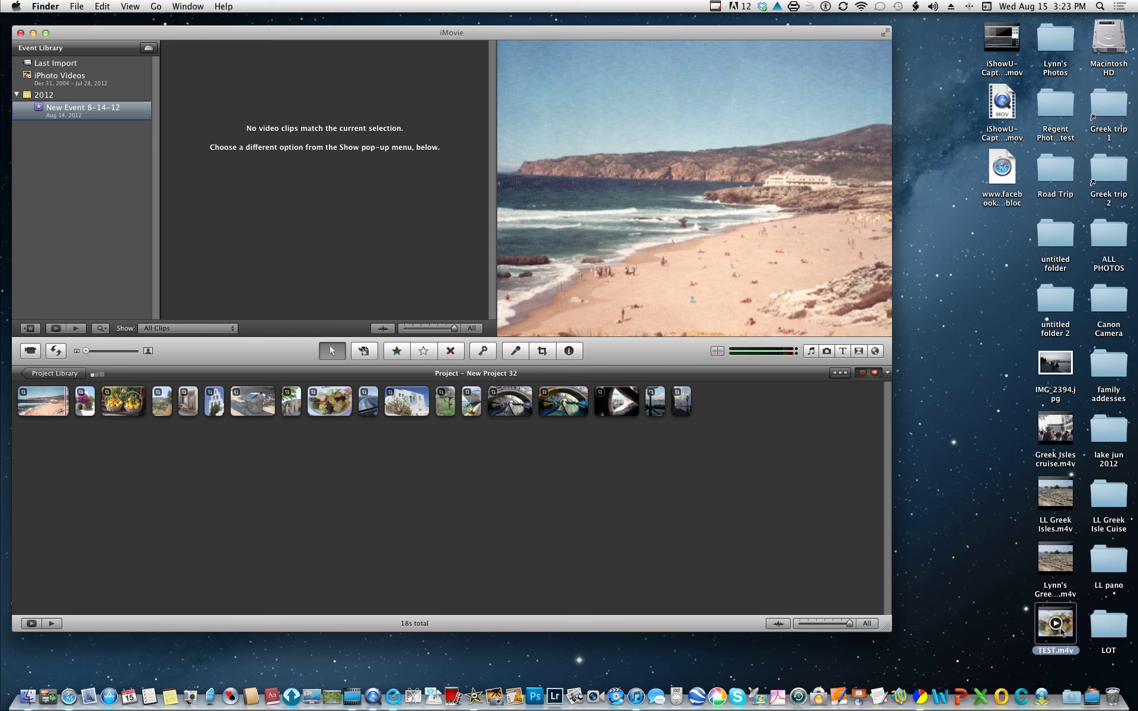
{"action": "double_click", "coordinate": [1058, 625]}
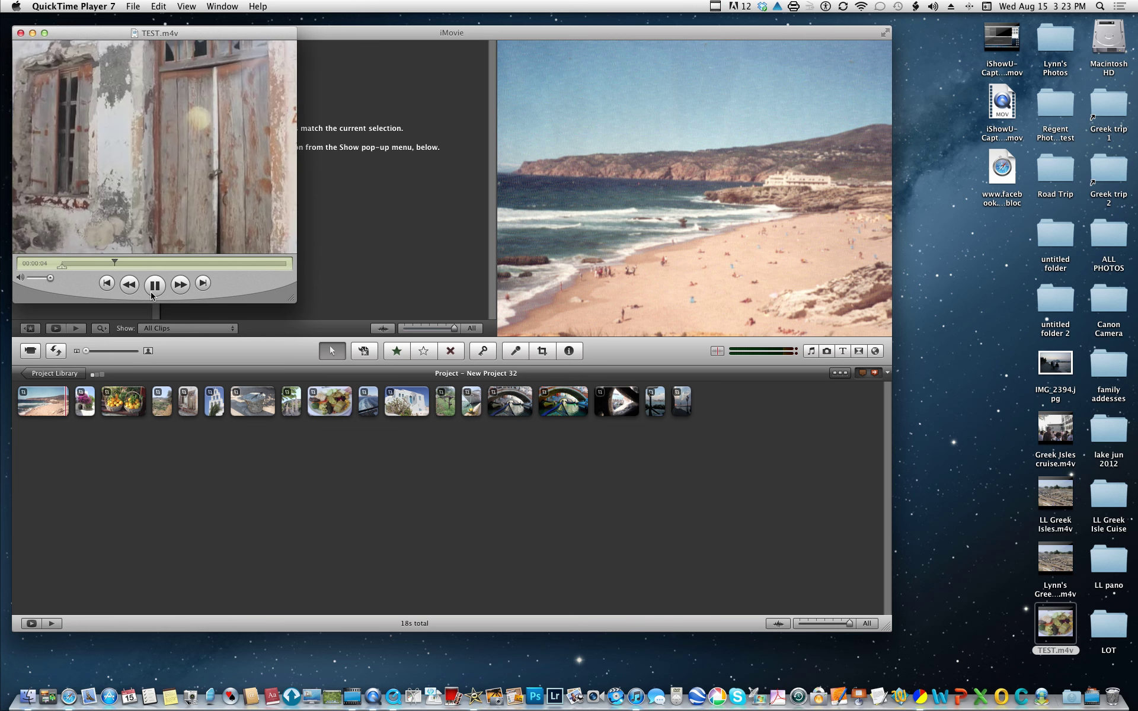
{"action": "left_click_drag", "start_coordinate": [88, 32], "coordinate": [458, 296]}
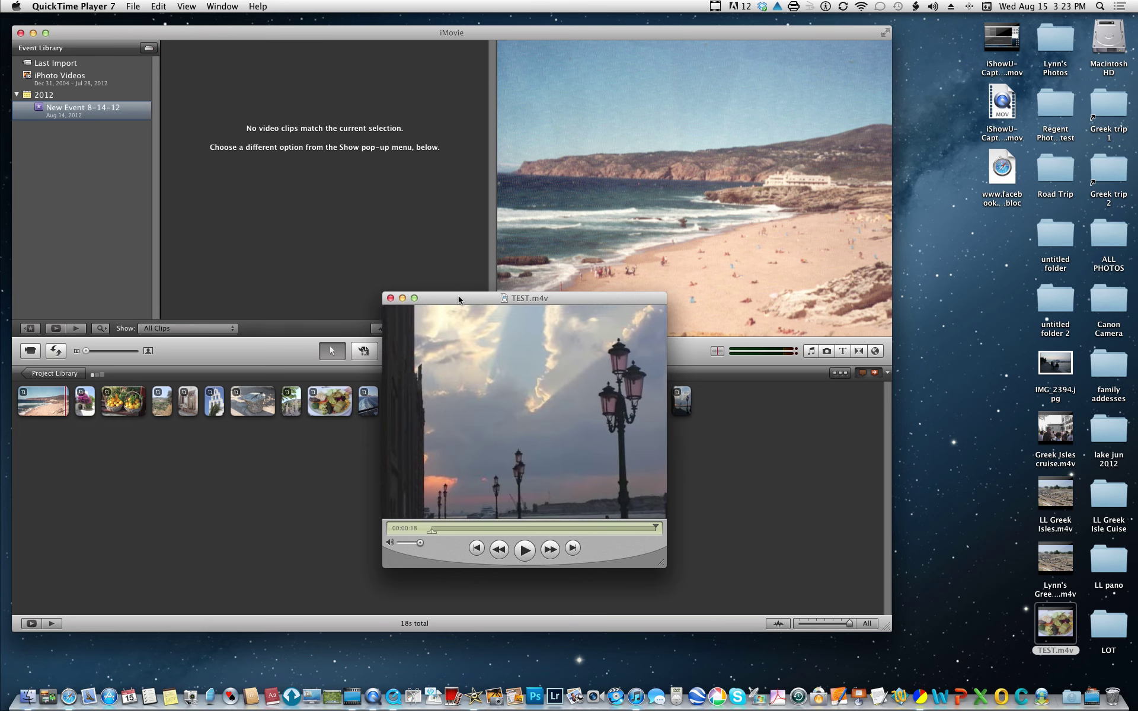
{"action": "left_click", "coordinate": [391, 298]}
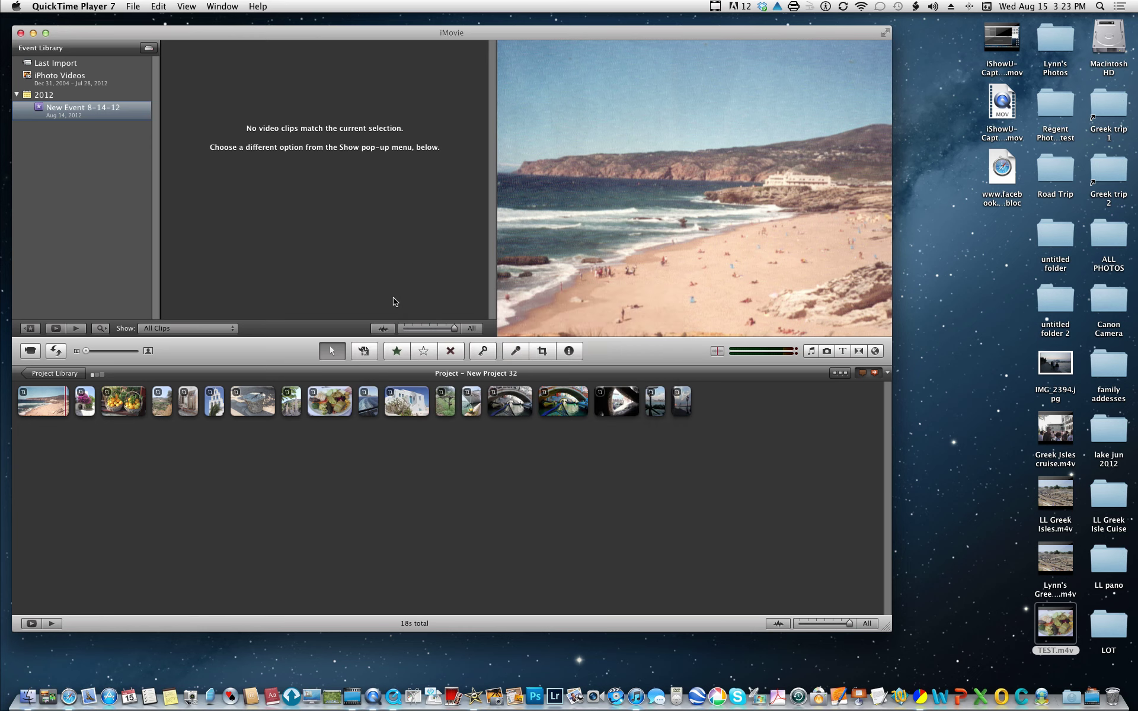